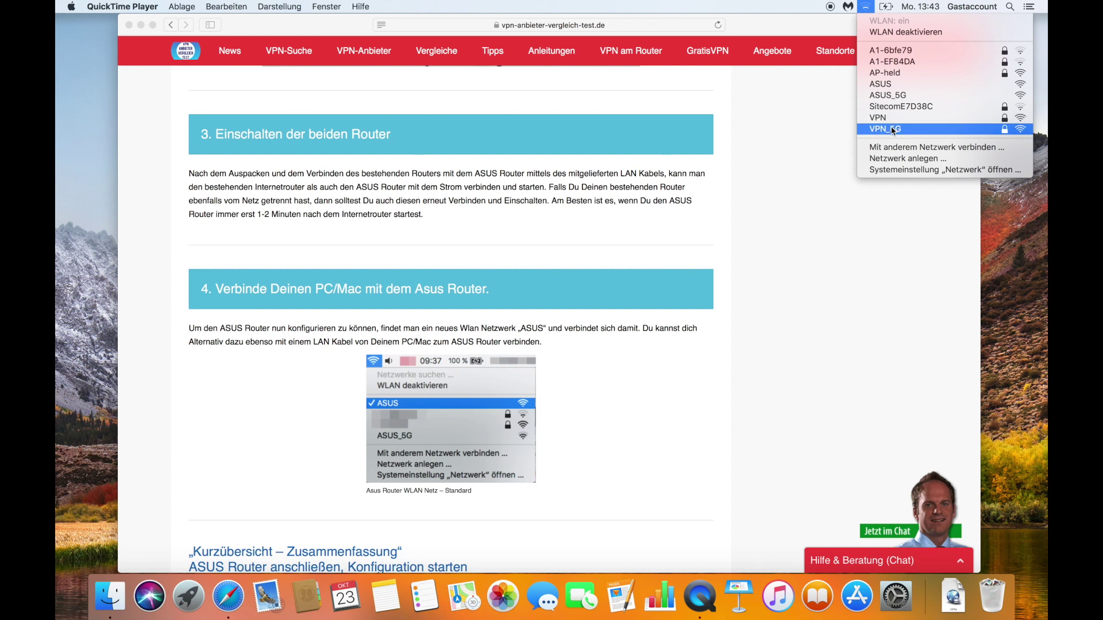
# Step: Join the VPN_5G Wi-Fi network with its WPA2 password, revealing it to check before connecting
pyautogui.click(892, 129)
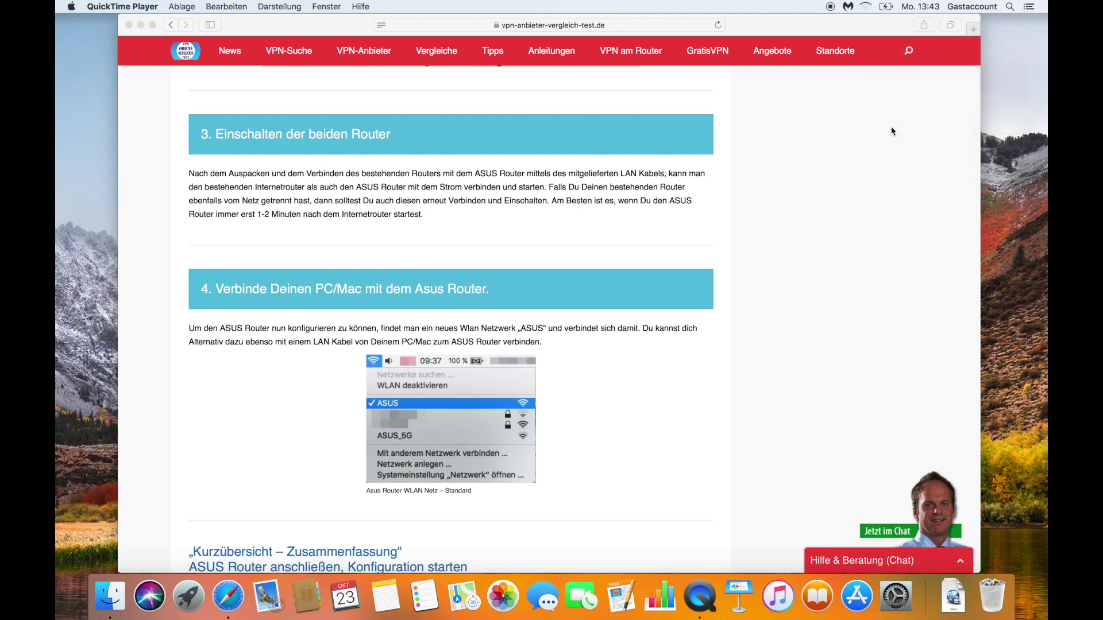
pyautogui.click(867, 7)
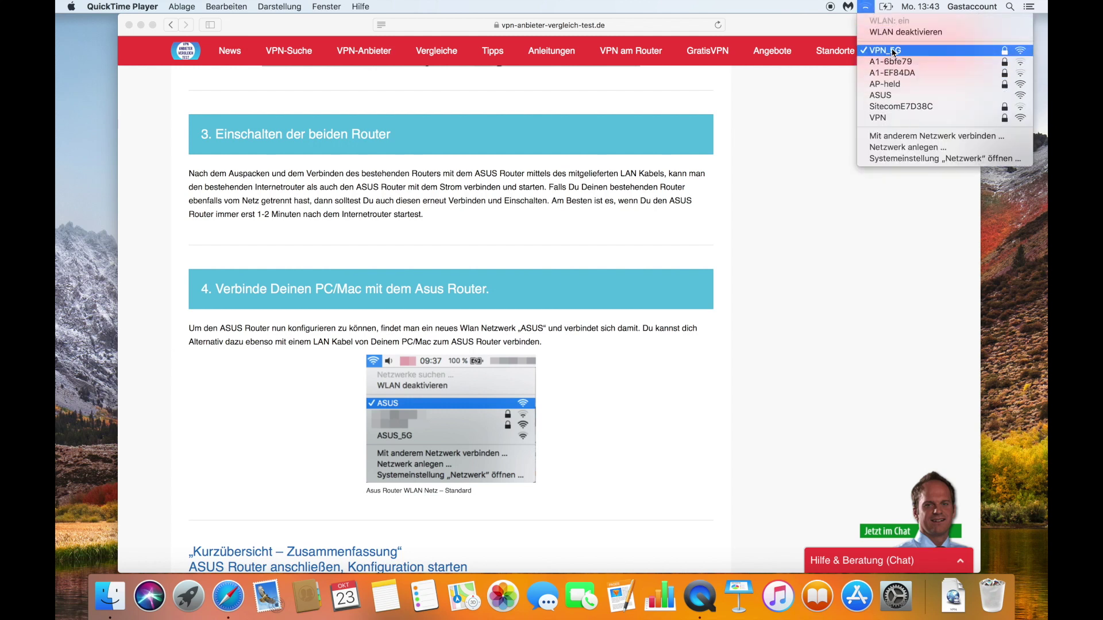
pyautogui.click(893, 51)
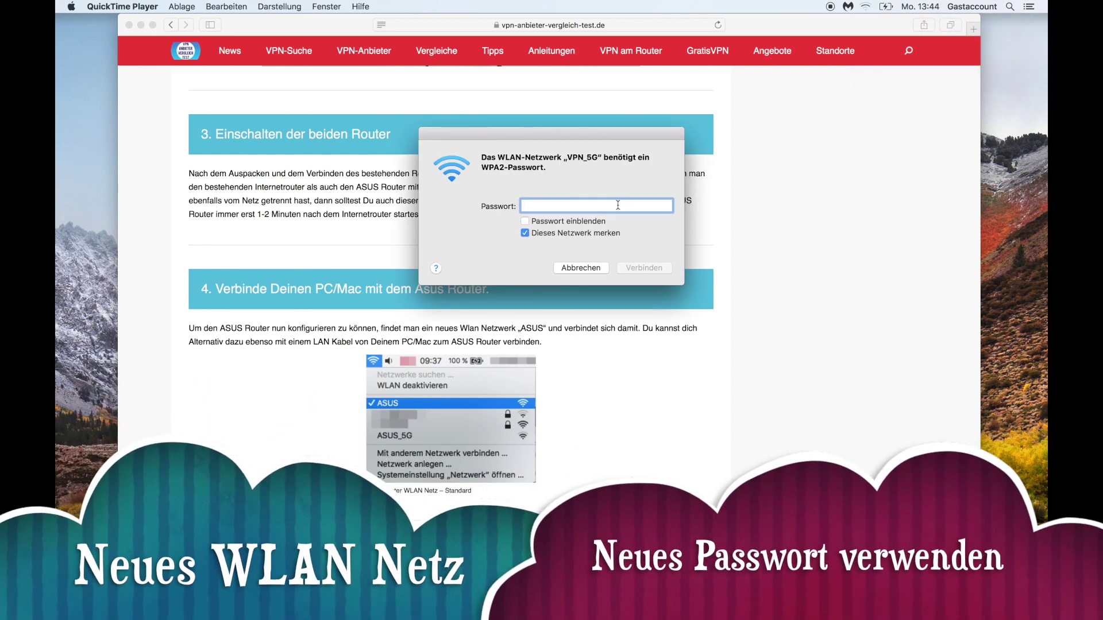
pyautogui.write('••••••••')
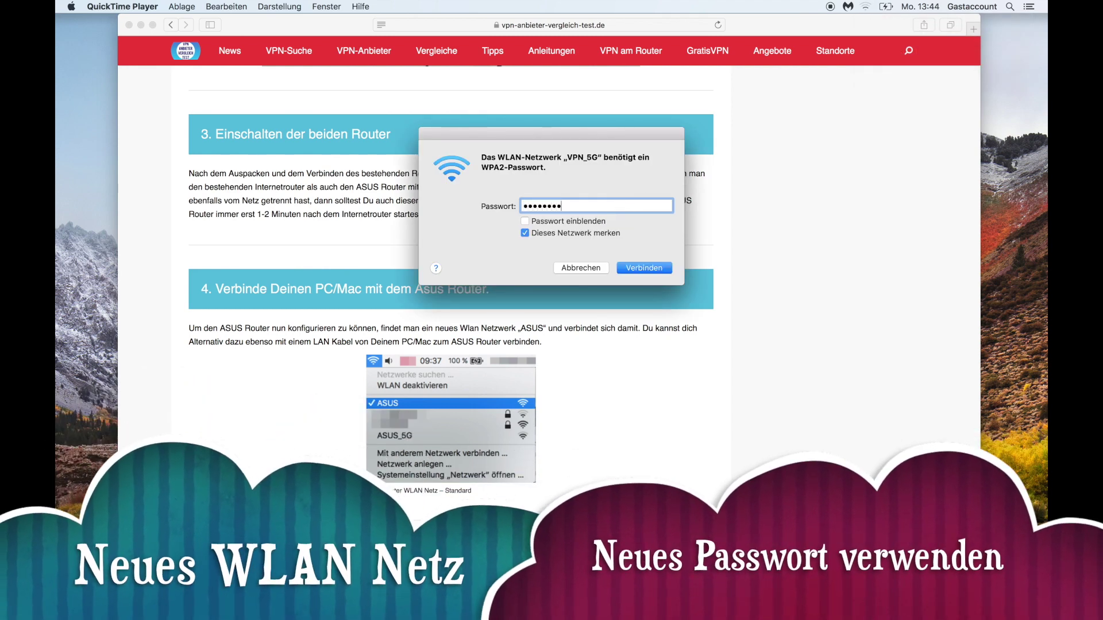
pyautogui.click(578, 223)
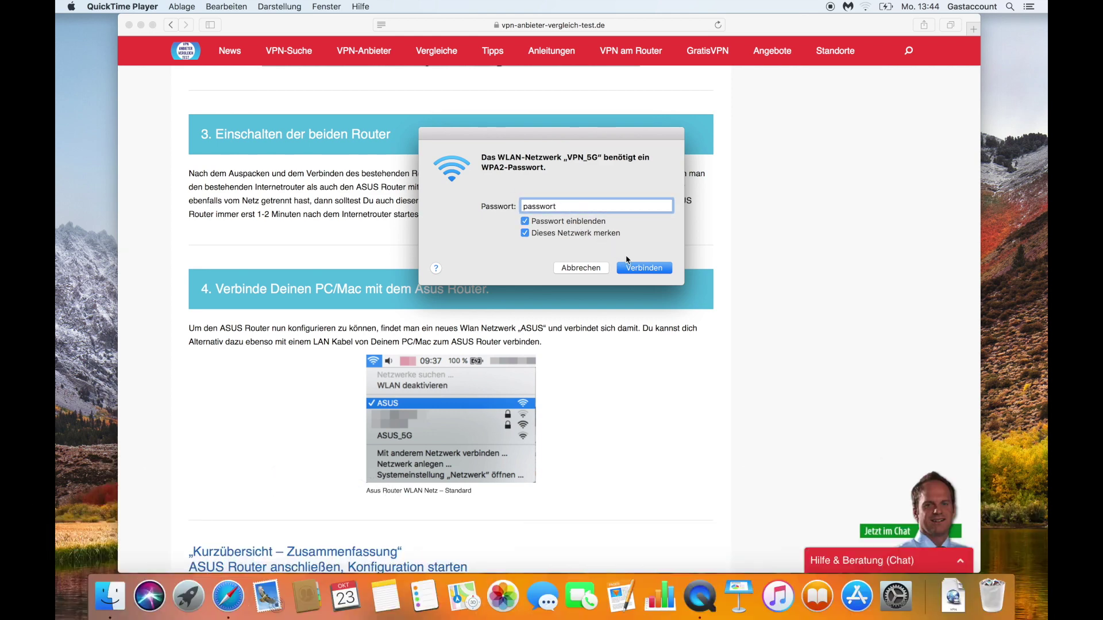
pyautogui.click(642, 269)
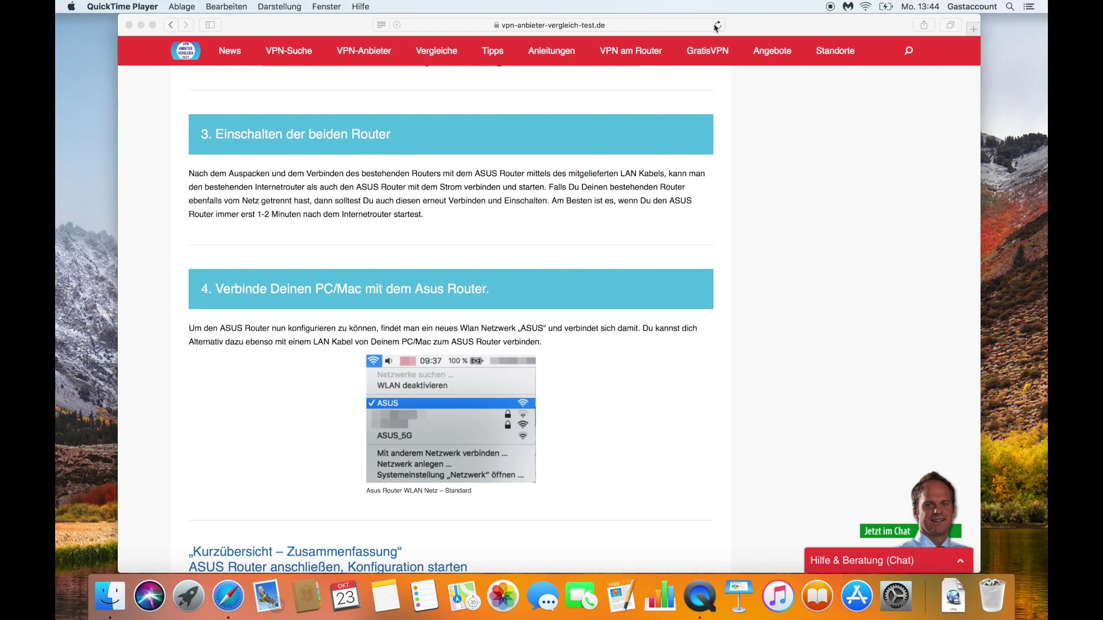
# Step: Open a new Safari tab and try loading router.asus.com
pyautogui.click(972, 32)
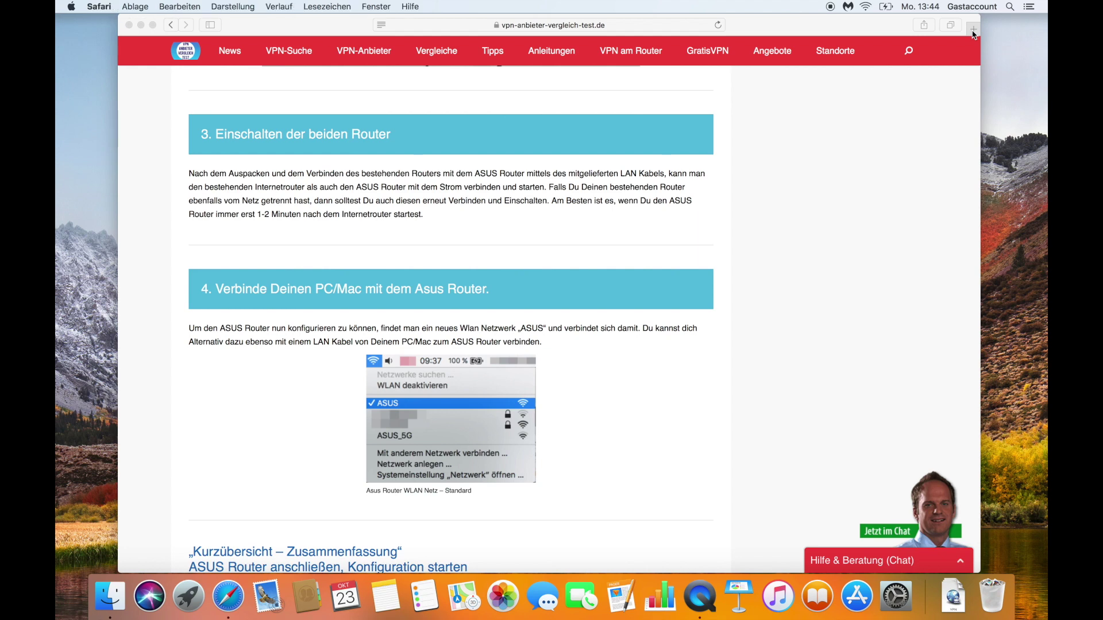
pyautogui.click(972, 30)
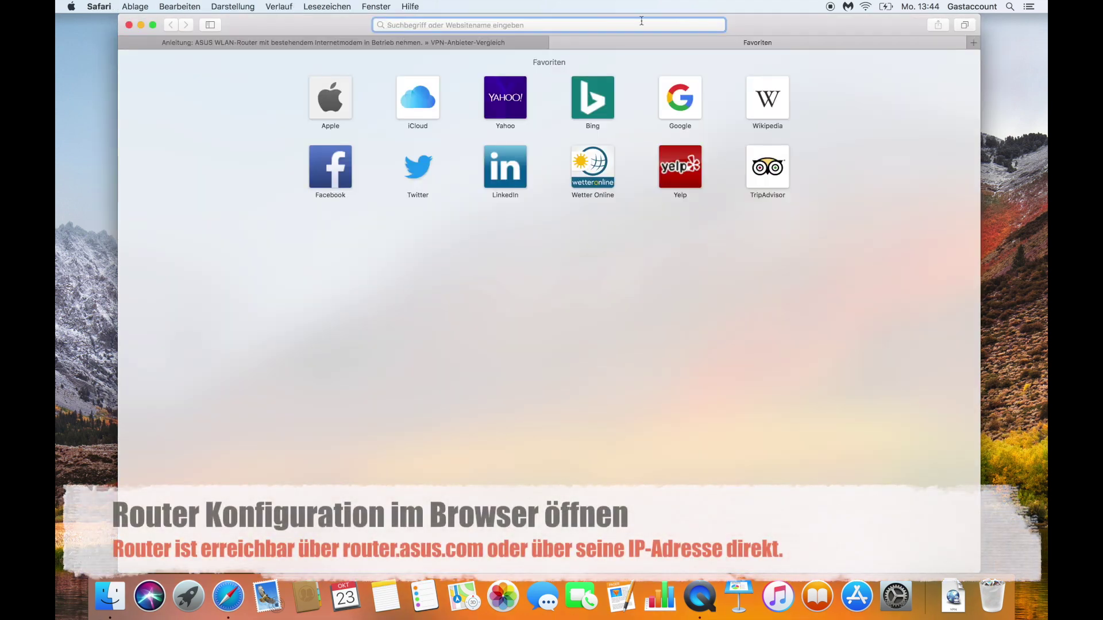
pyautogui.write('ro')
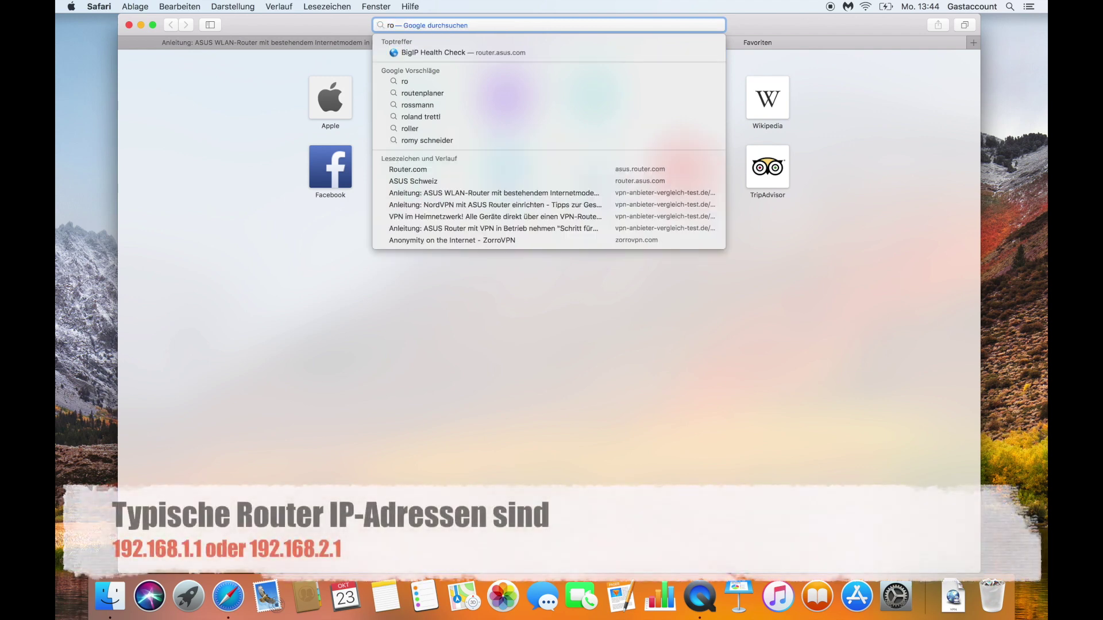
pyautogui.write('u')
pyautogui.press('Return')
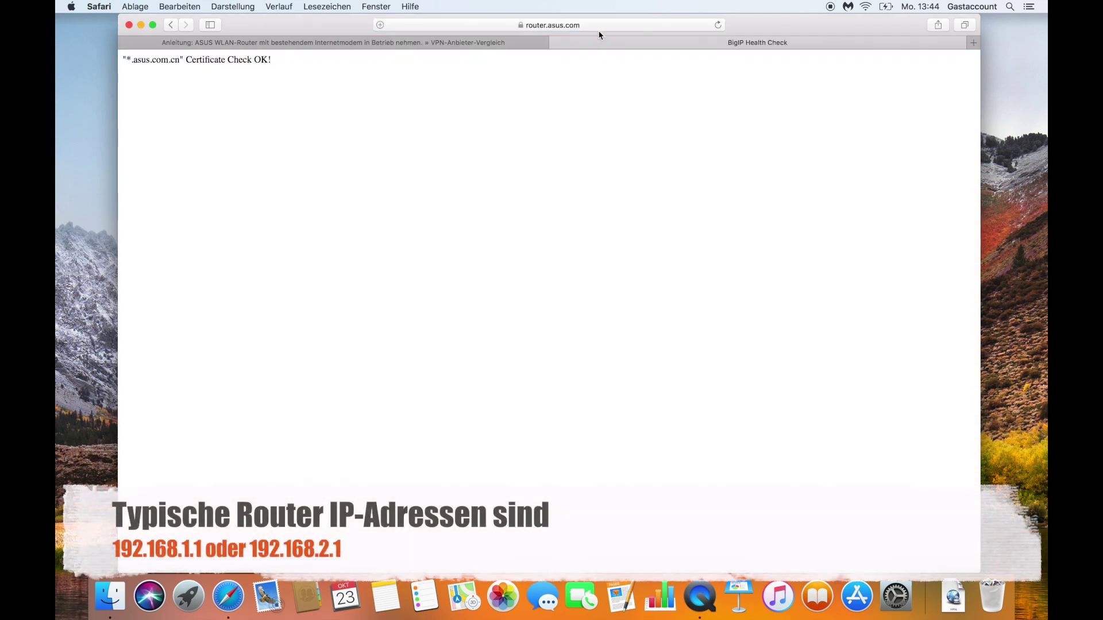
# Step: Load the router's address 192.168.1.1 in the same tab instead
pyautogui.click(477, 25)
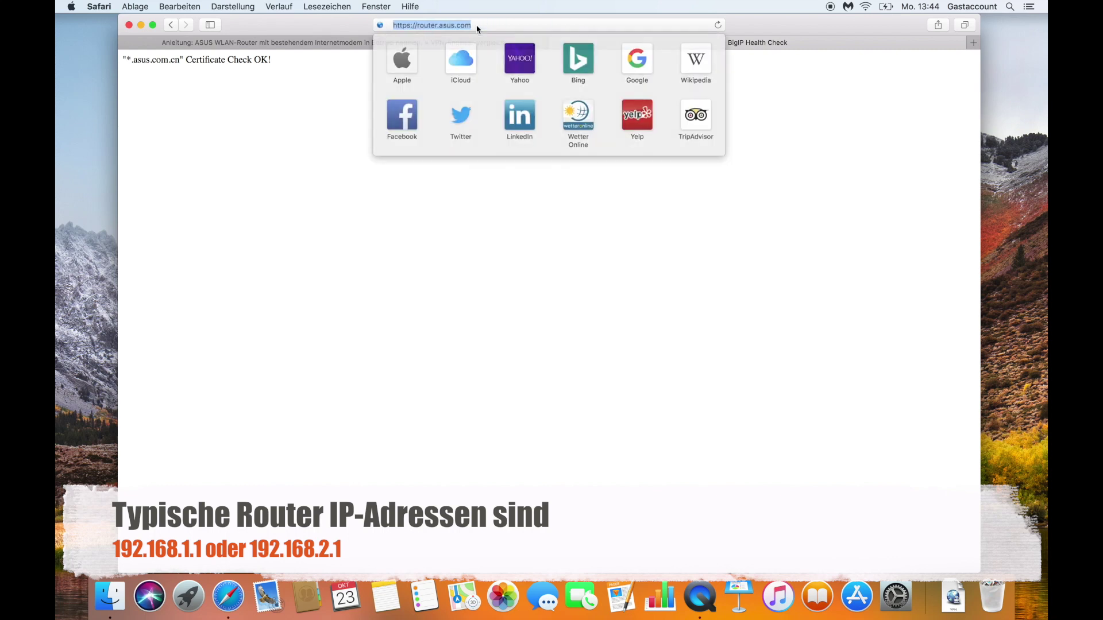
pyautogui.write('192.168.1.1 — 192.168.1.1')
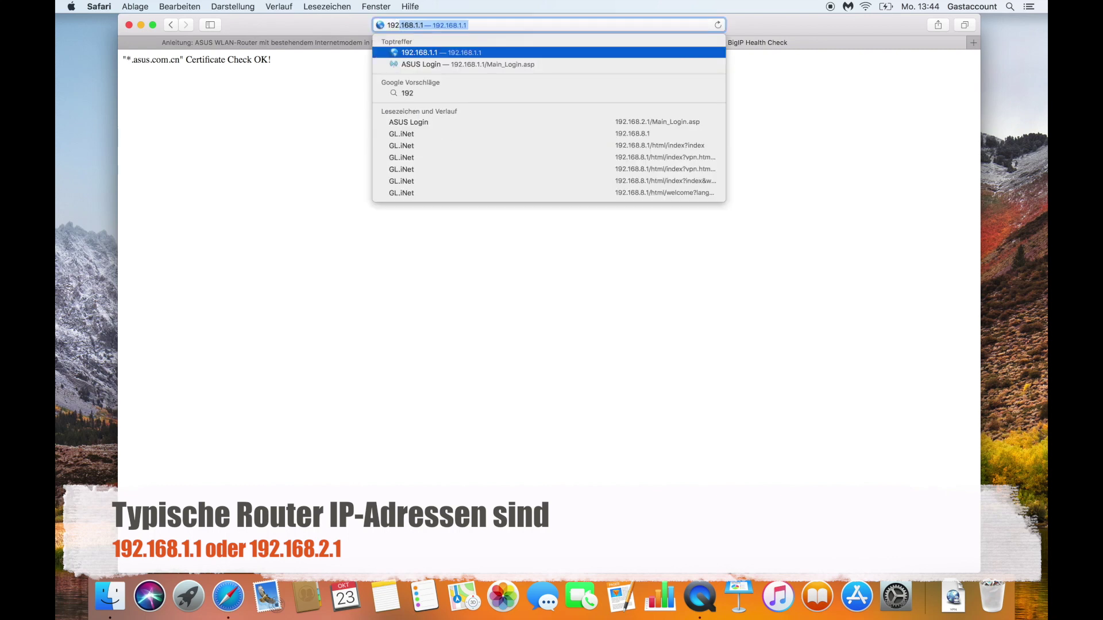
pyautogui.press('Right')
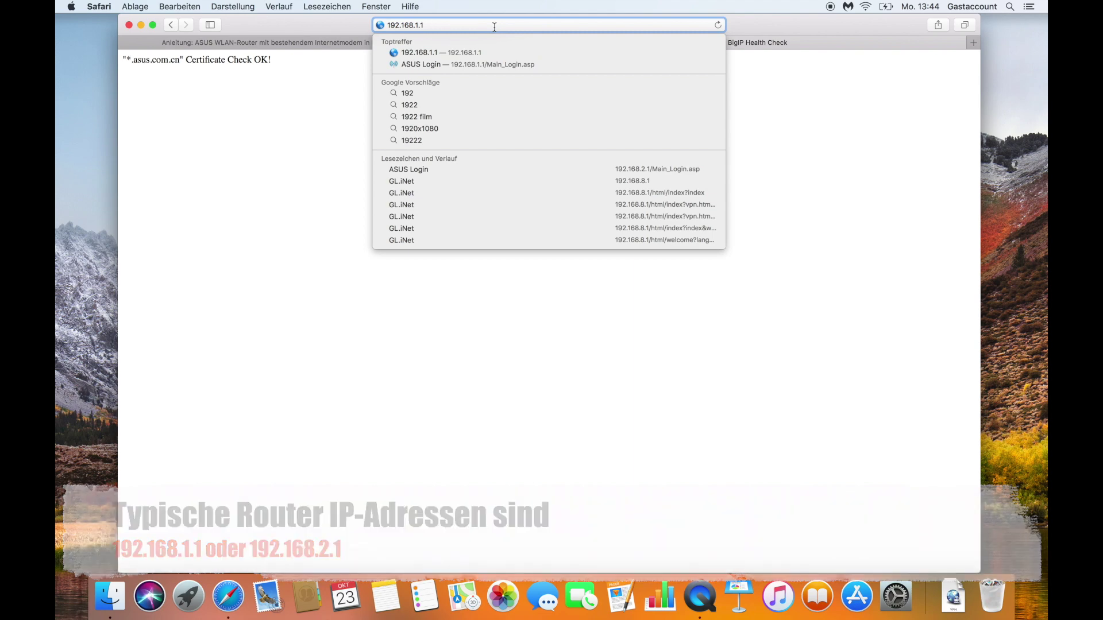
pyautogui.press('Return')
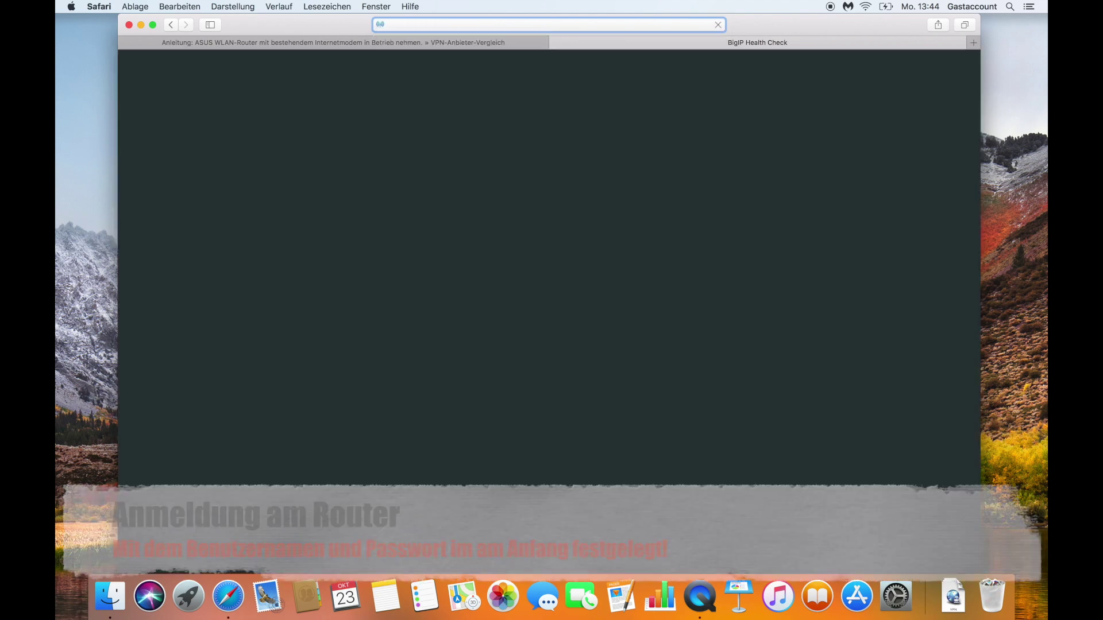
# Step: Sign in to the RT-AC56U with username 'admin' and the router password
pyautogui.click(480, 227)
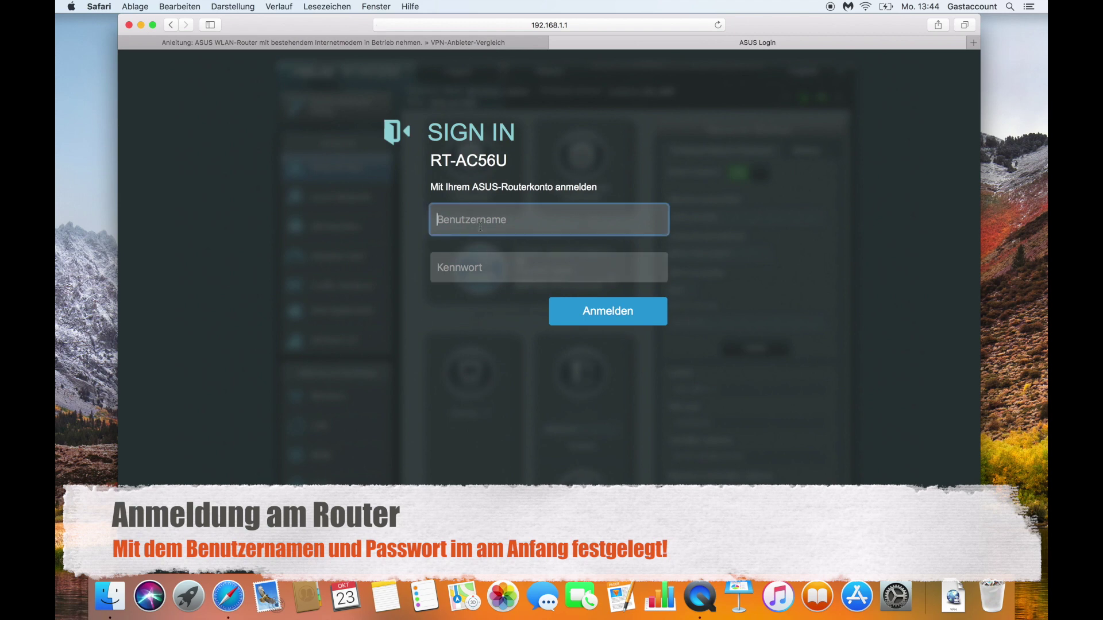
pyautogui.write('admin')
pyautogui.press('Tab')
pyautogui.write('a********')
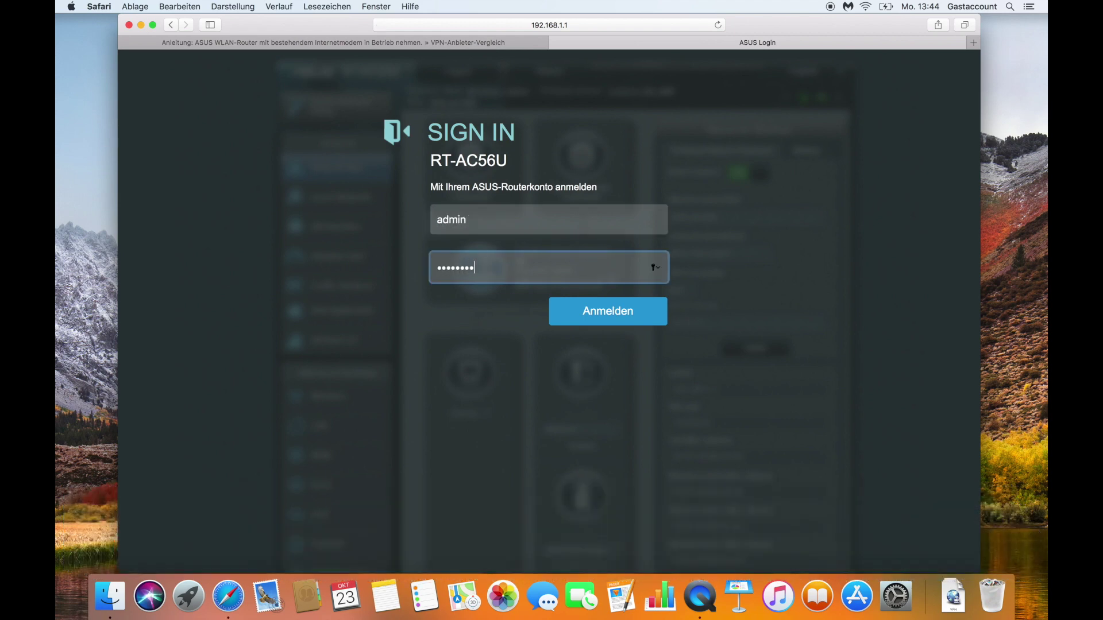
pyautogui.click(587, 315)
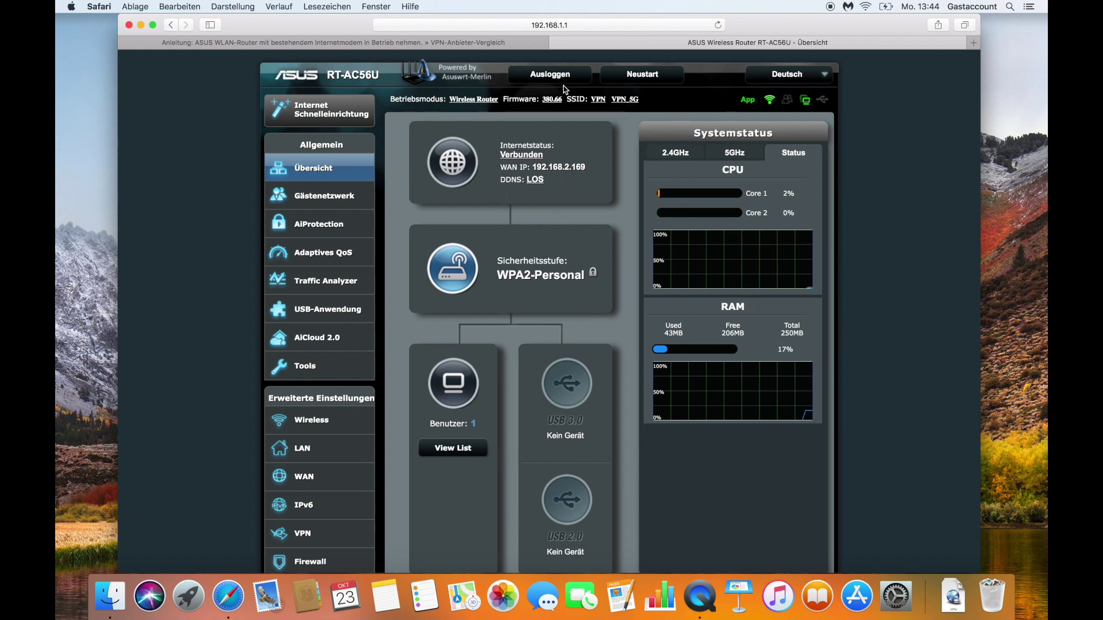
pyautogui.click(973, 42)
# Step: Load zdf.de to test internet access, then return to the router overview tab
pyautogui.write('zdf.de')
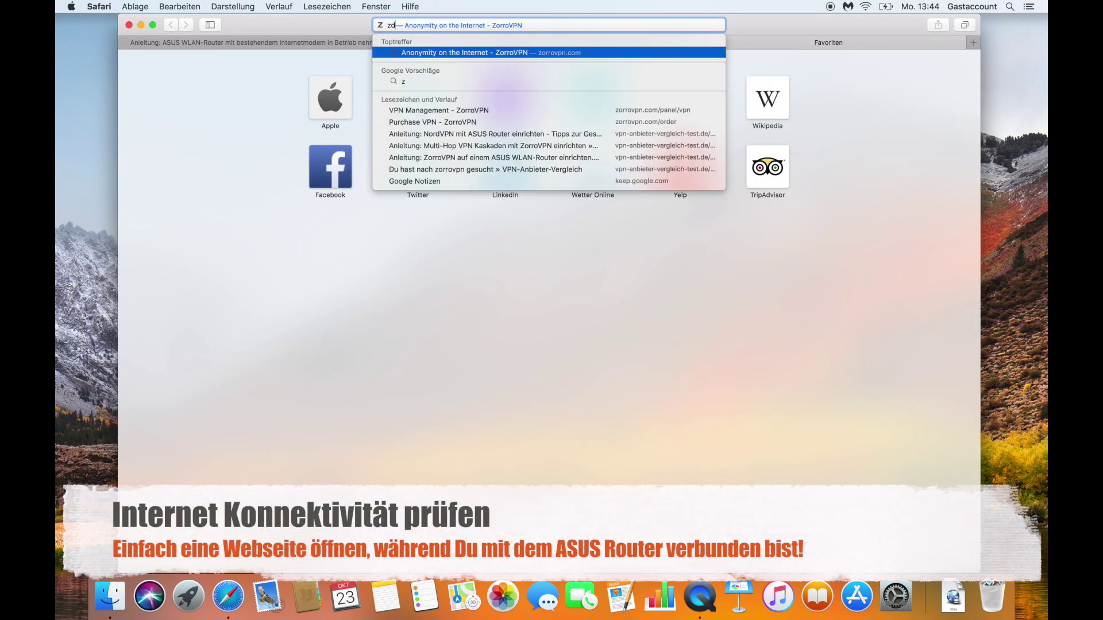
pyautogui.press('Return')
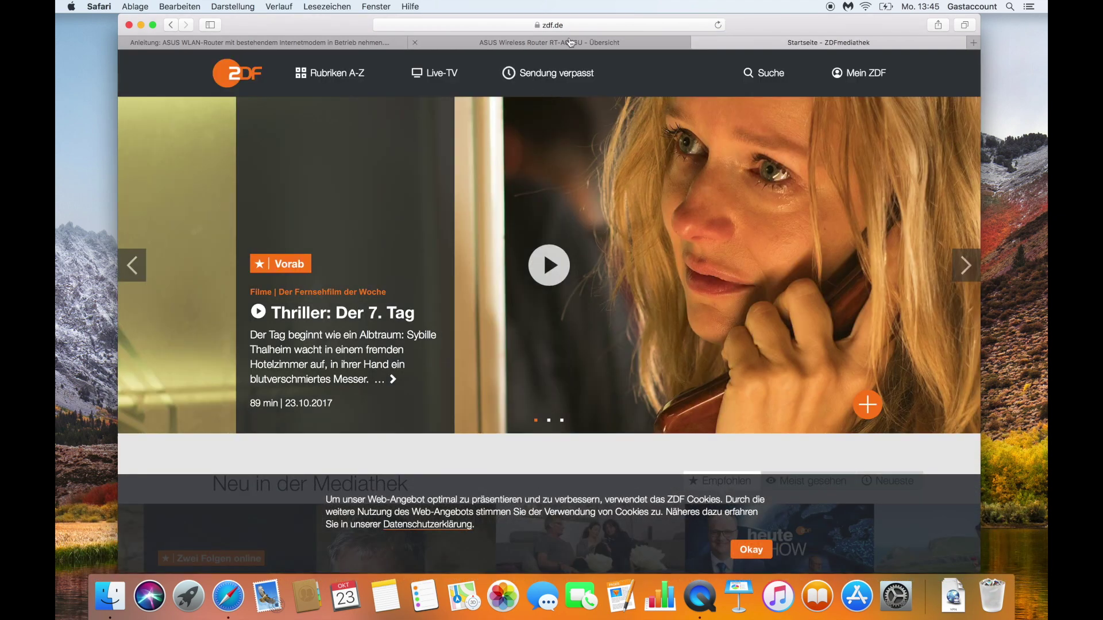
pyautogui.click(571, 42)
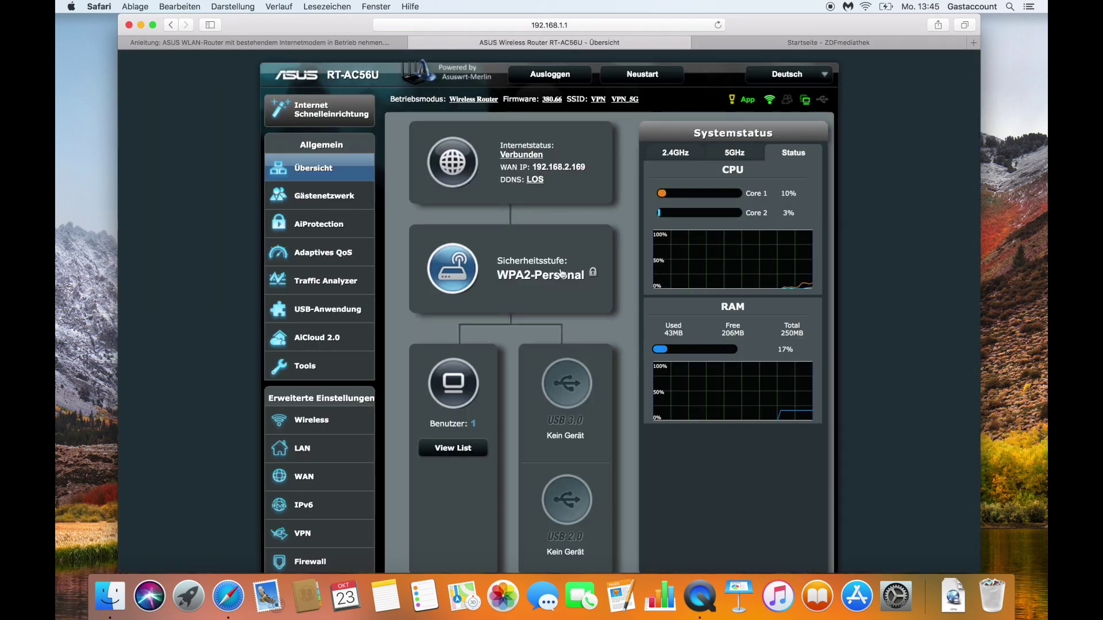
pyautogui.scroll(-5, 562, 274)
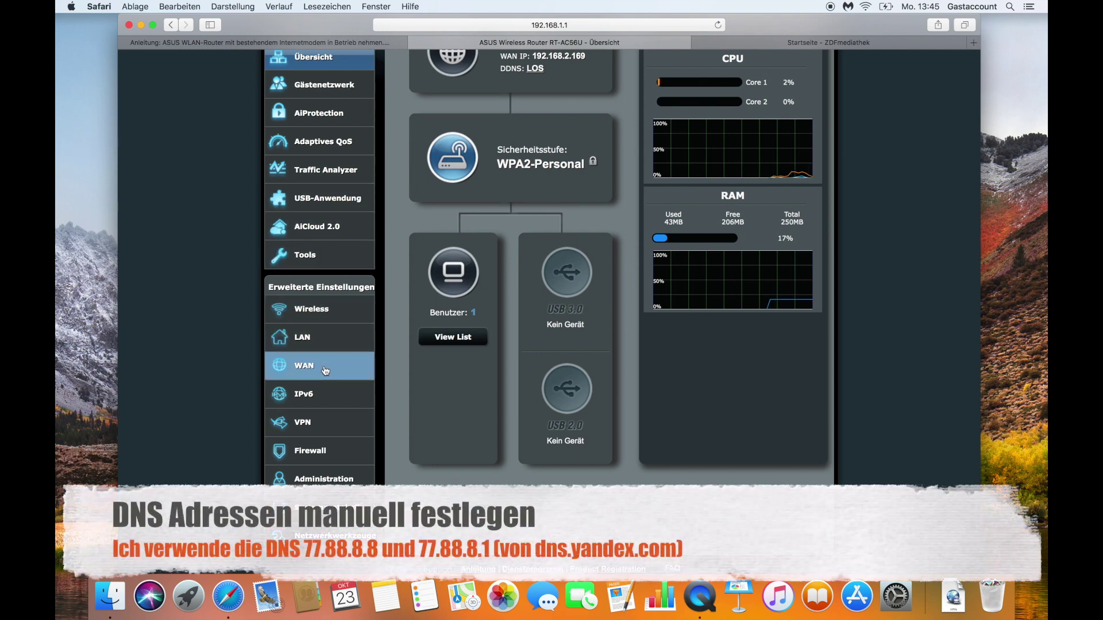
# Step: On the WAN page, turn off automatic DNS, enter 77.88.8.8 and 77.88.8.1, and apply
pyautogui.click(325, 371)
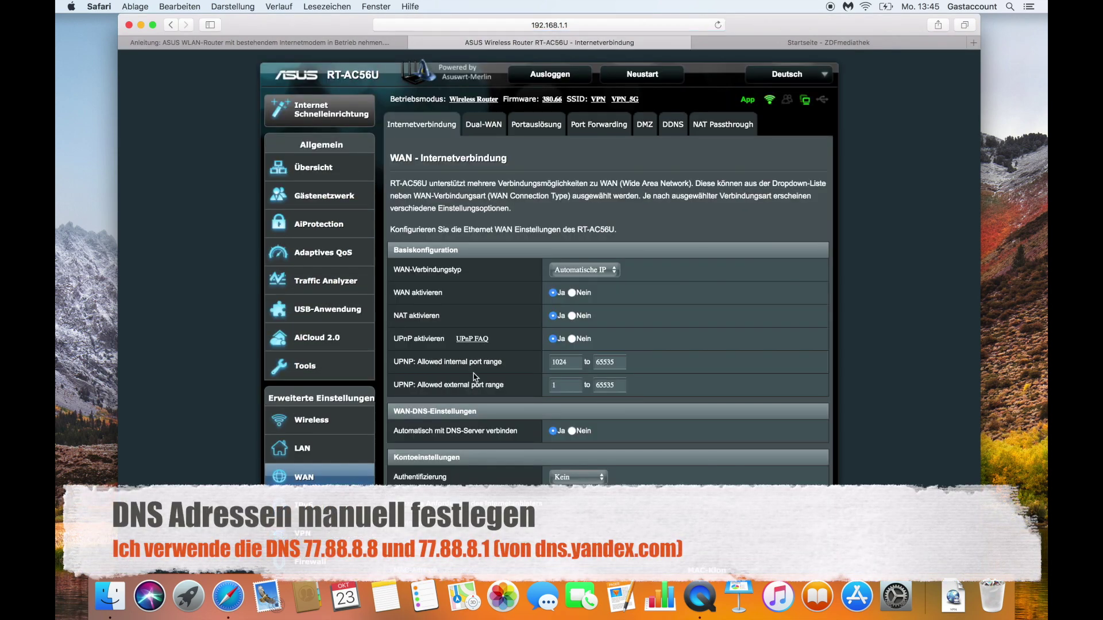
pyautogui.scroll(-1, 475, 378)
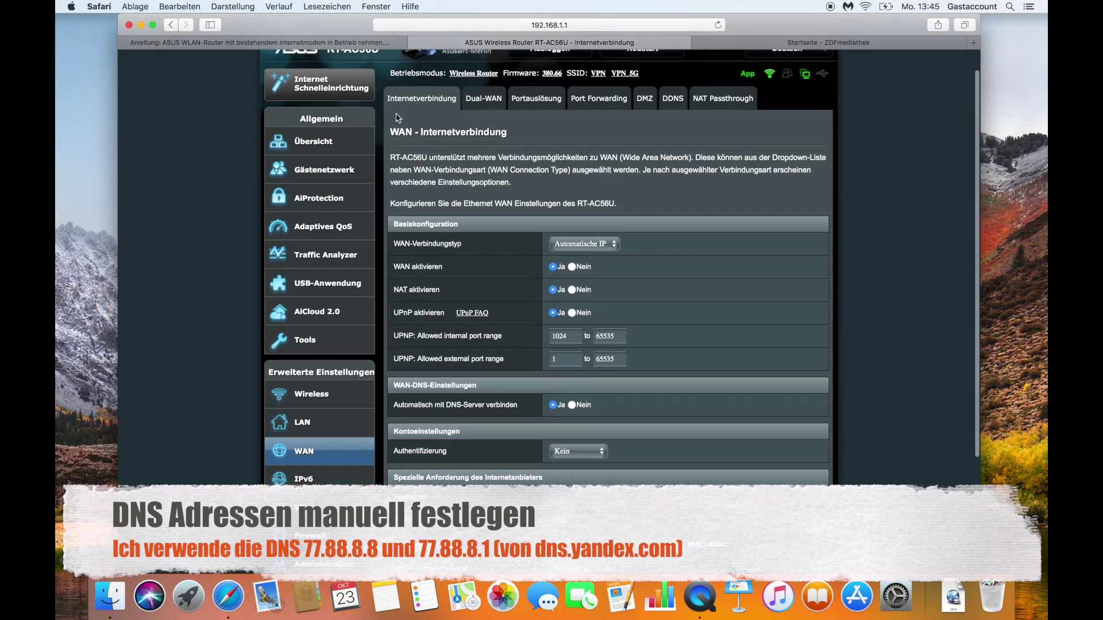
pyautogui.scroll(-5, 523, 290)
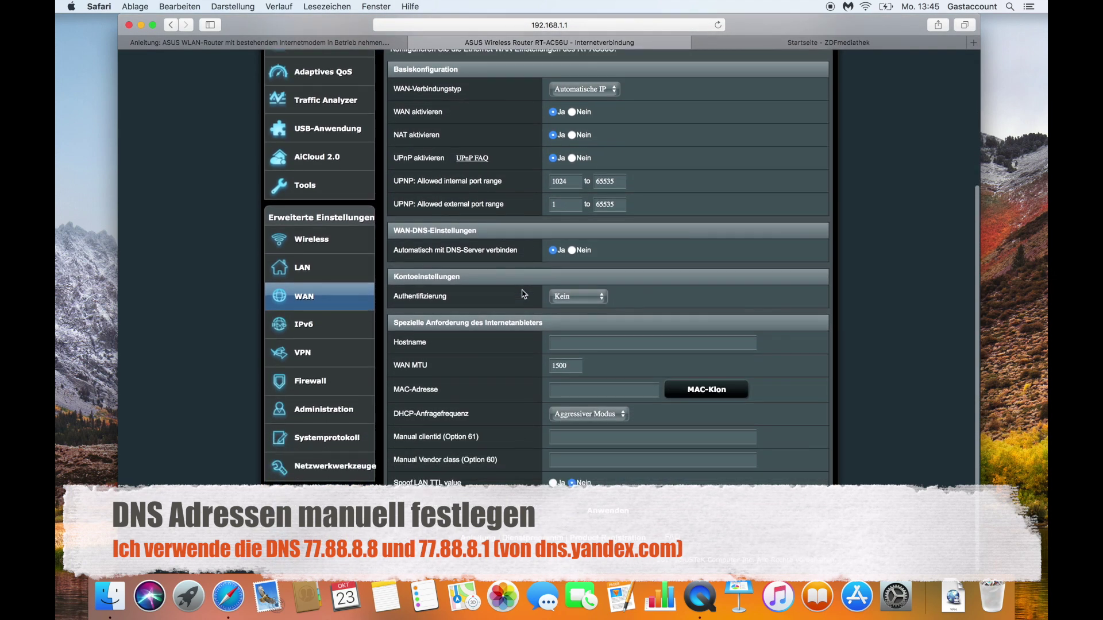
pyautogui.click(572, 251)
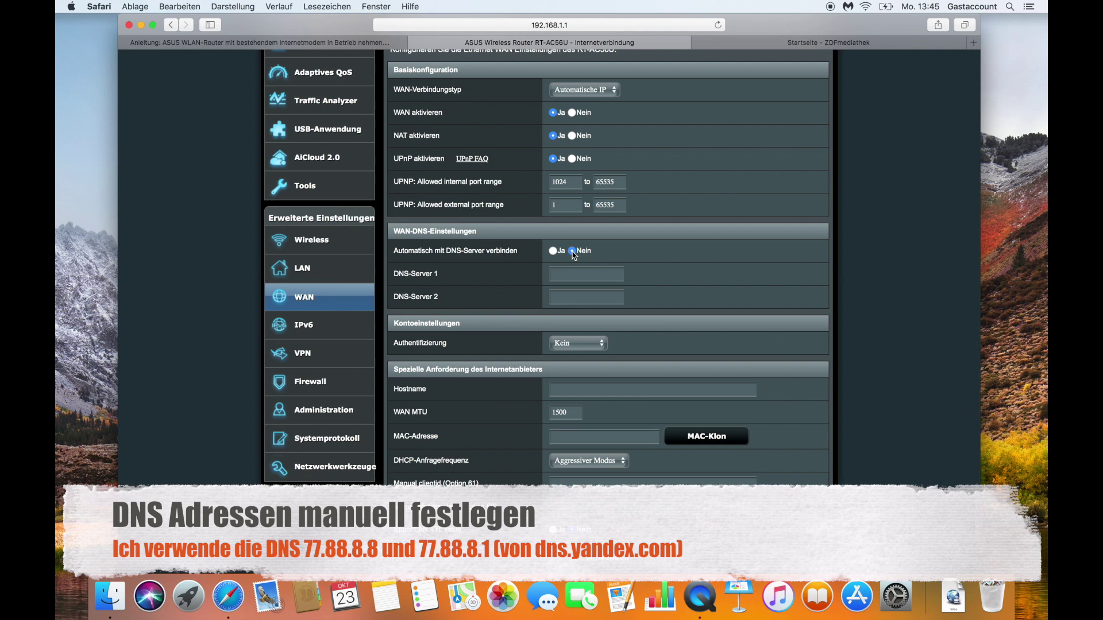
pyautogui.click(567, 272)
pyautogui.write('77')
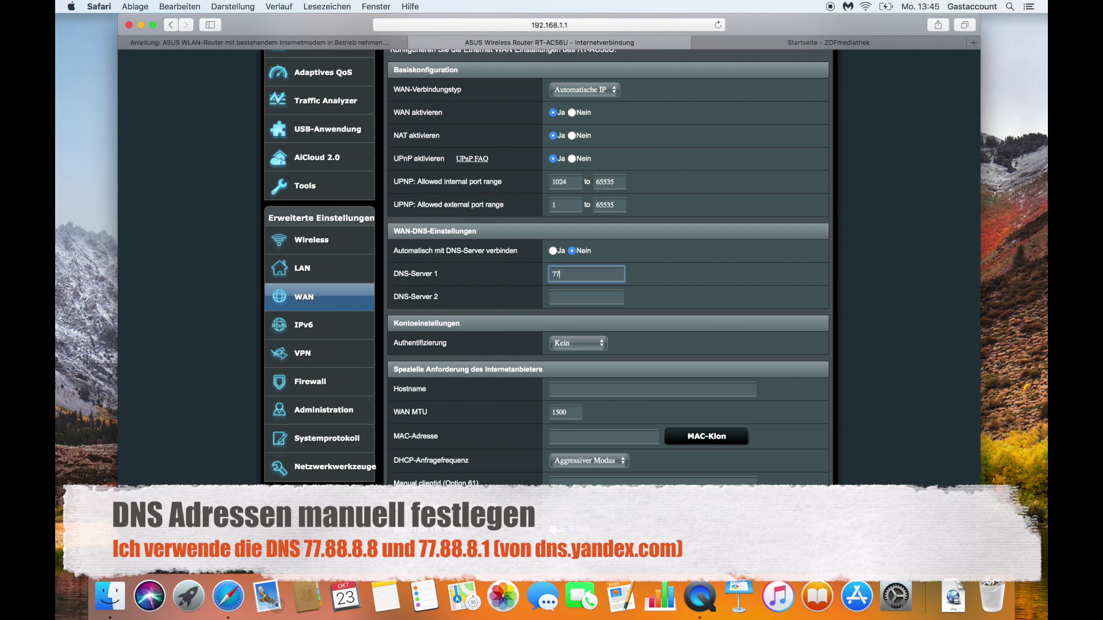
pyautogui.write('.88.8.8')
pyautogui.click(570, 294)
pyautogui.write('77.8')
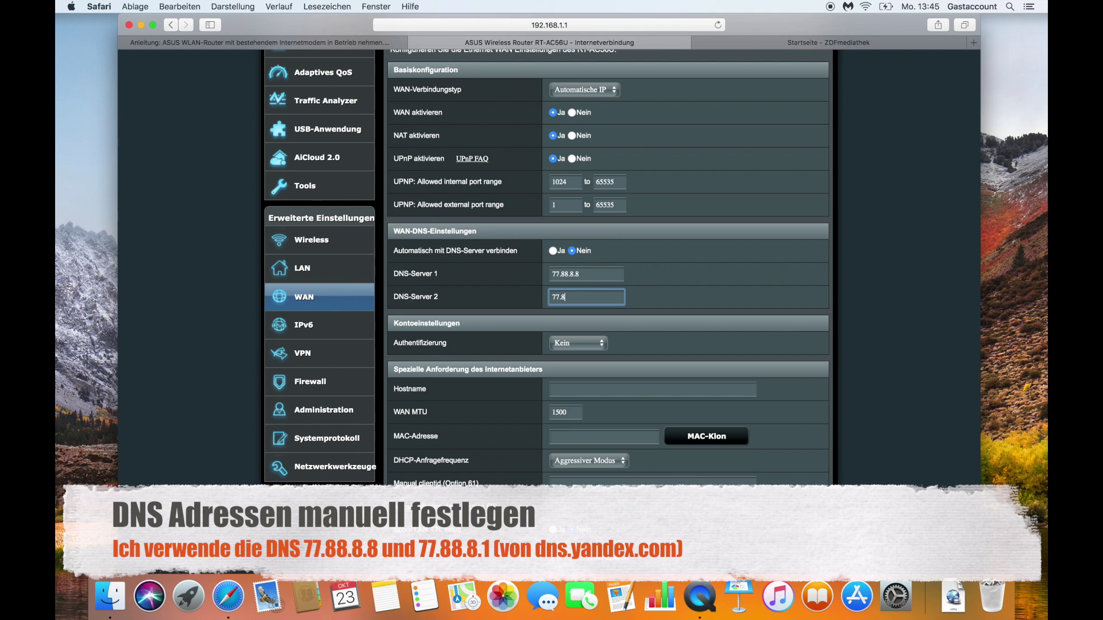
pyautogui.write('8.8.1')
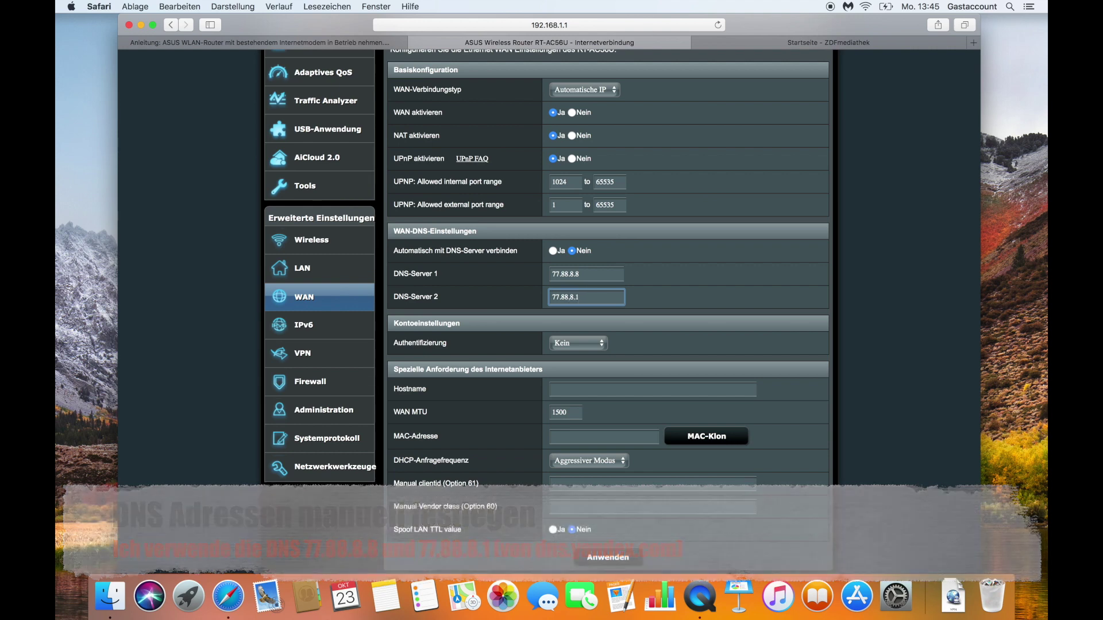
pyautogui.scroll(-2, 680, 382)
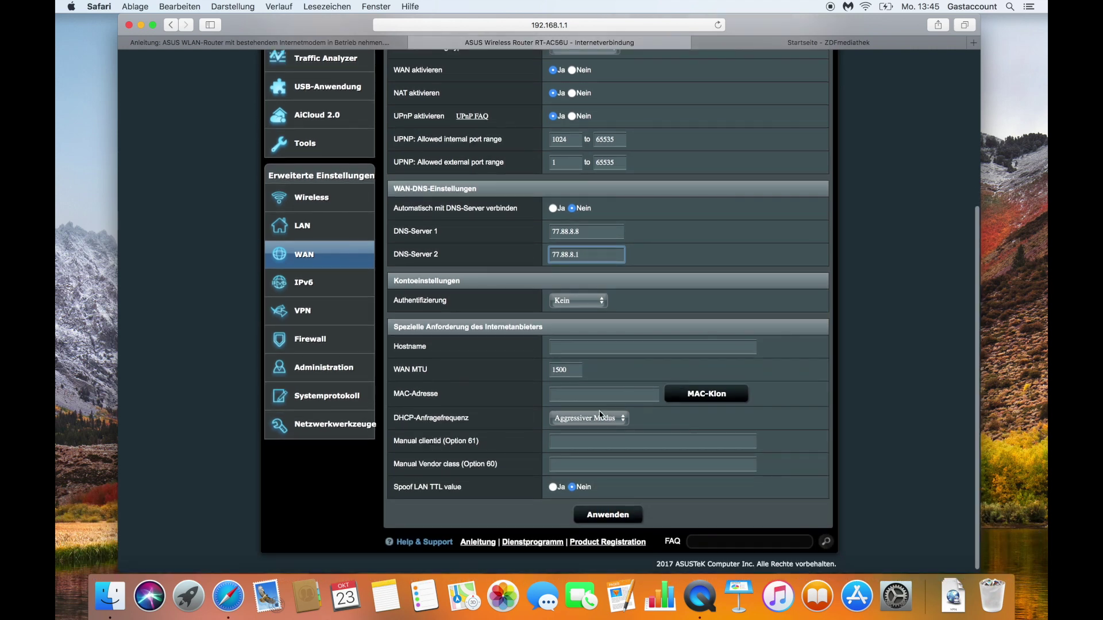
pyautogui.click(603, 514)
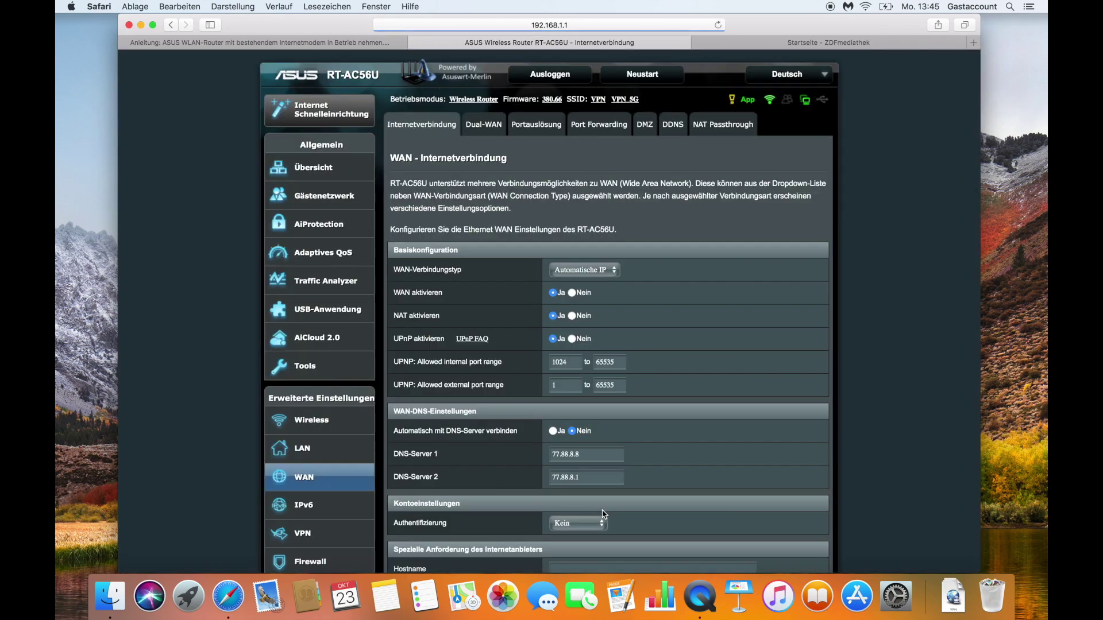
pyautogui.scroll(-2, 420, 407)
pyautogui.scroll(-2, 421, 408)
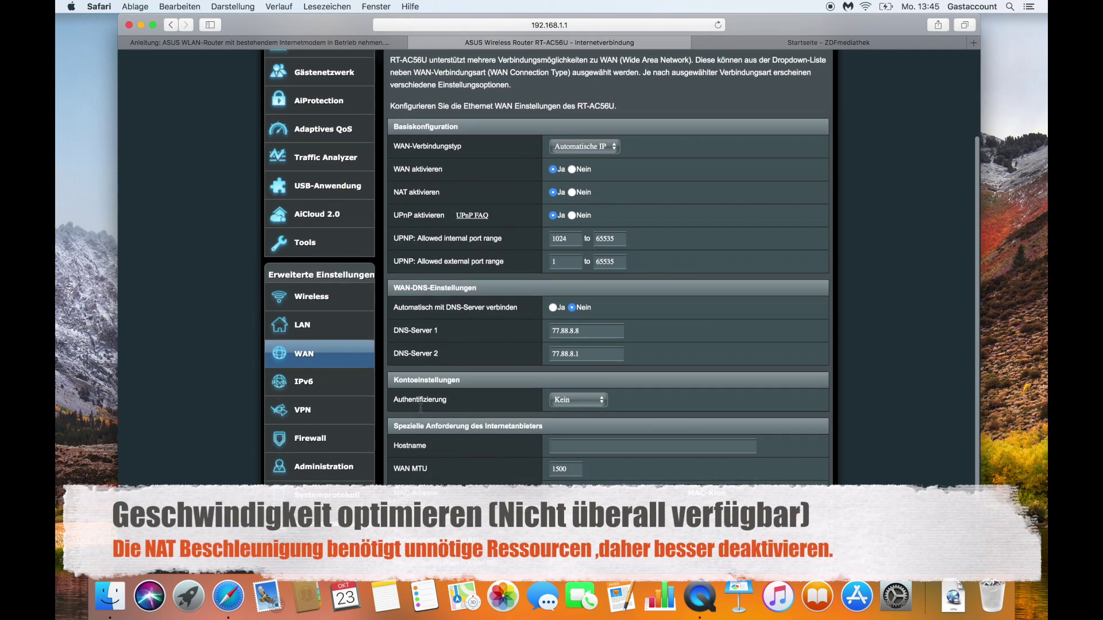
# Step: Under LAN > Switch Einstellungen, set NAT Beschleunigung to Deaktivieren and apply
pyautogui.click(335, 326)
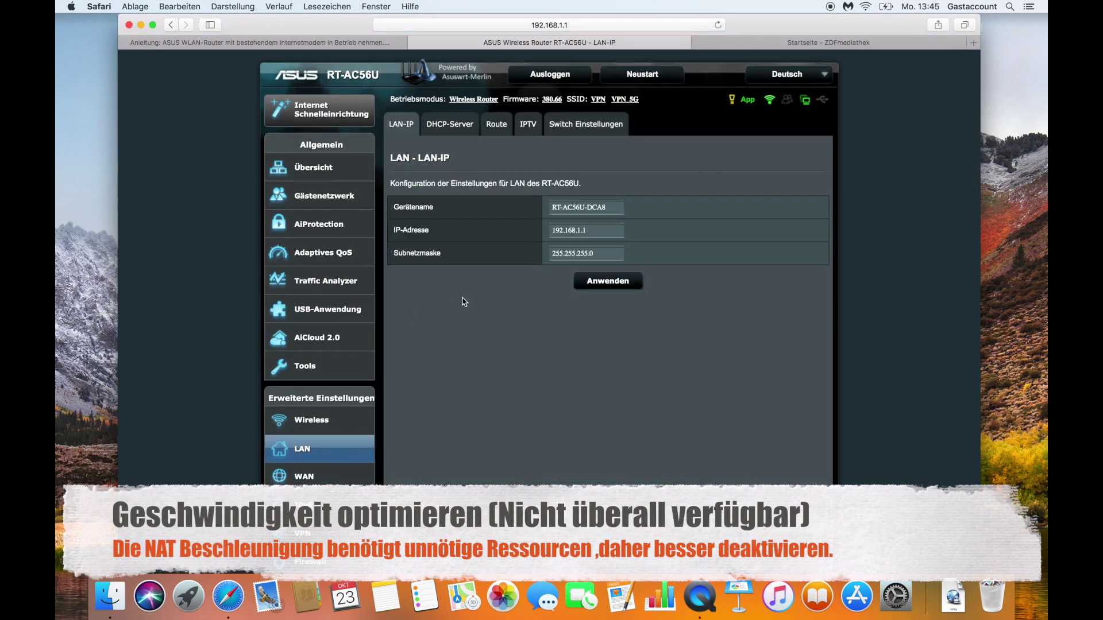
pyautogui.click(553, 127)
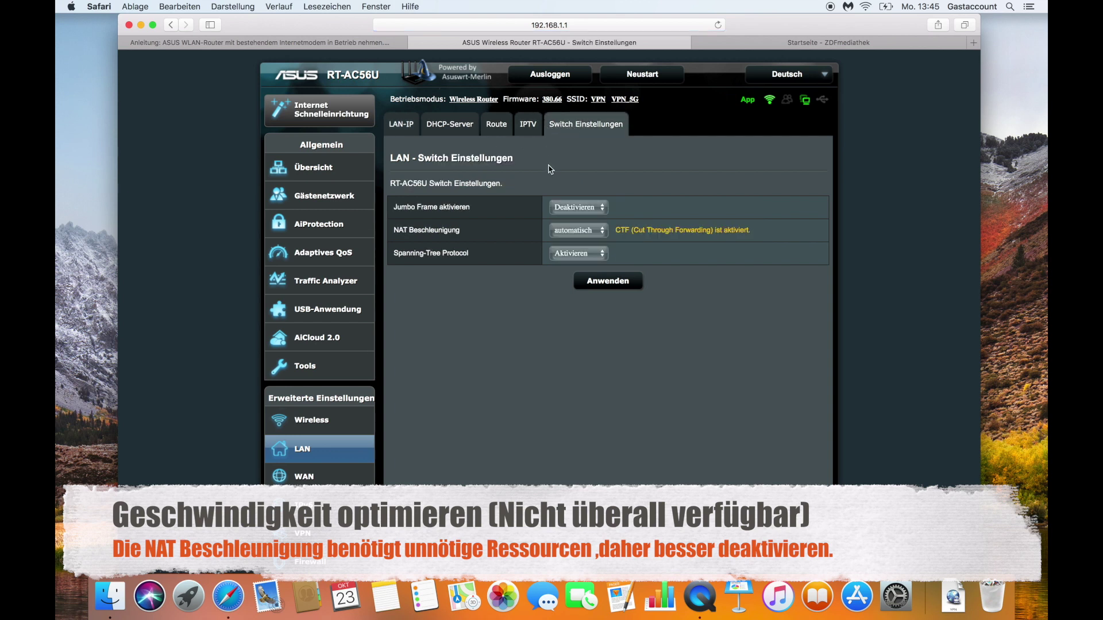
pyautogui.click(579, 231)
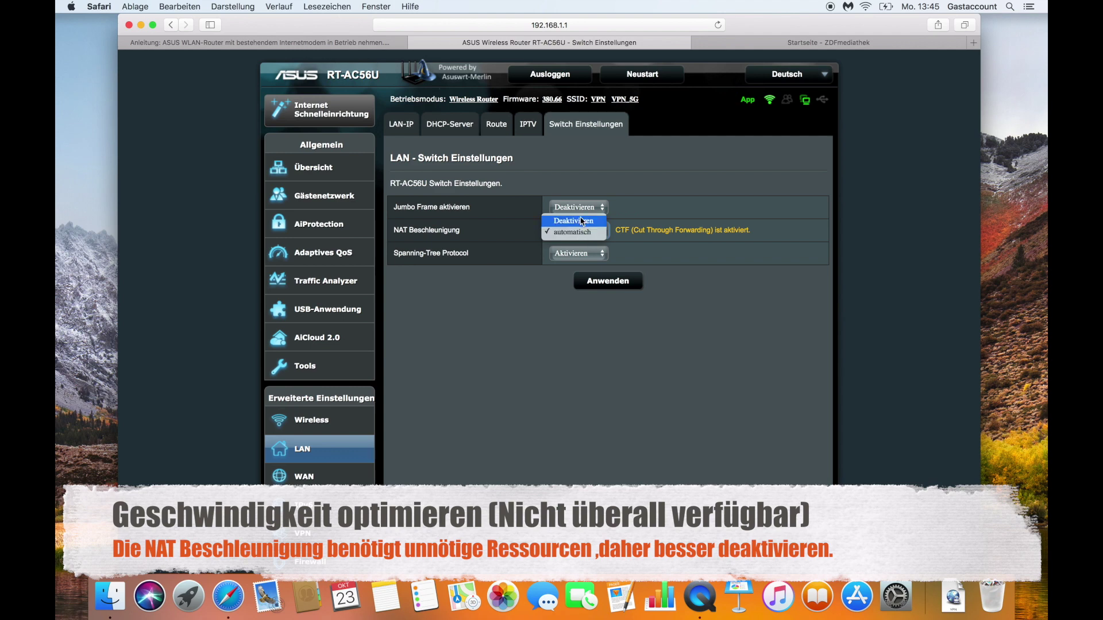
pyautogui.click(580, 222)
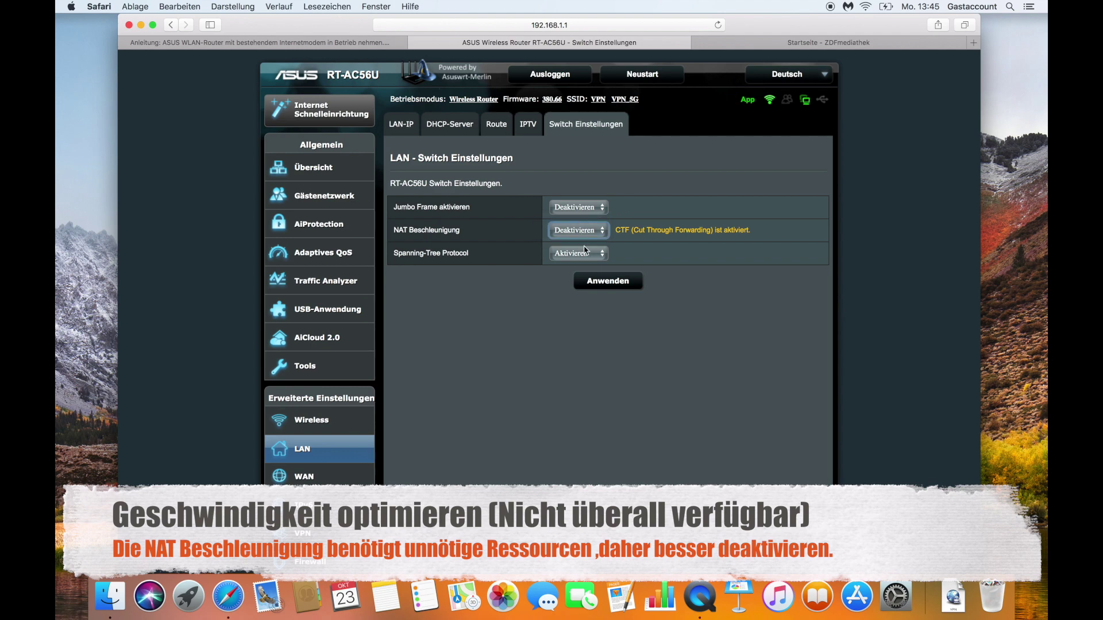
pyautogui.click(606, 286)
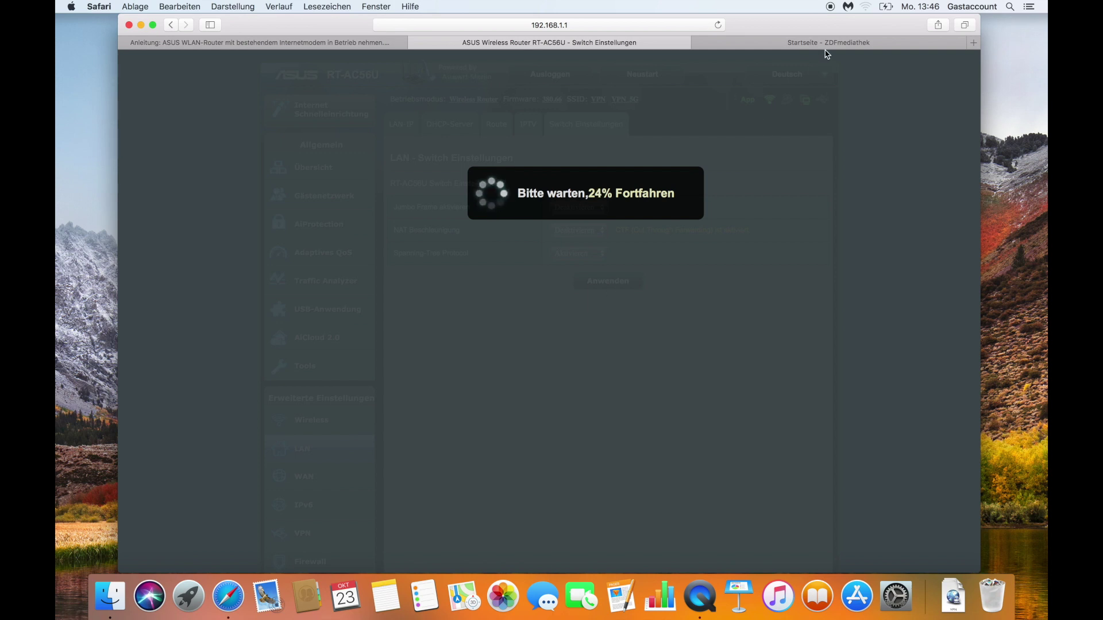
# Step: Check the menu-bar Wi-Fi network list twice while the router restarts
pyautogui.click(866, 10)
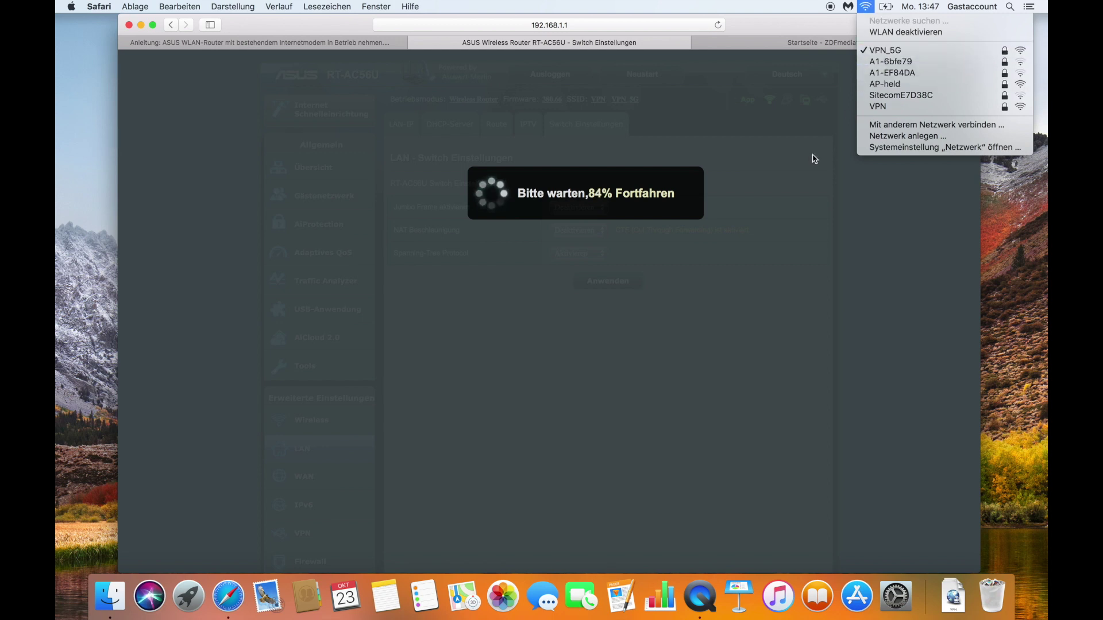
pyautogui.click(795, 222)
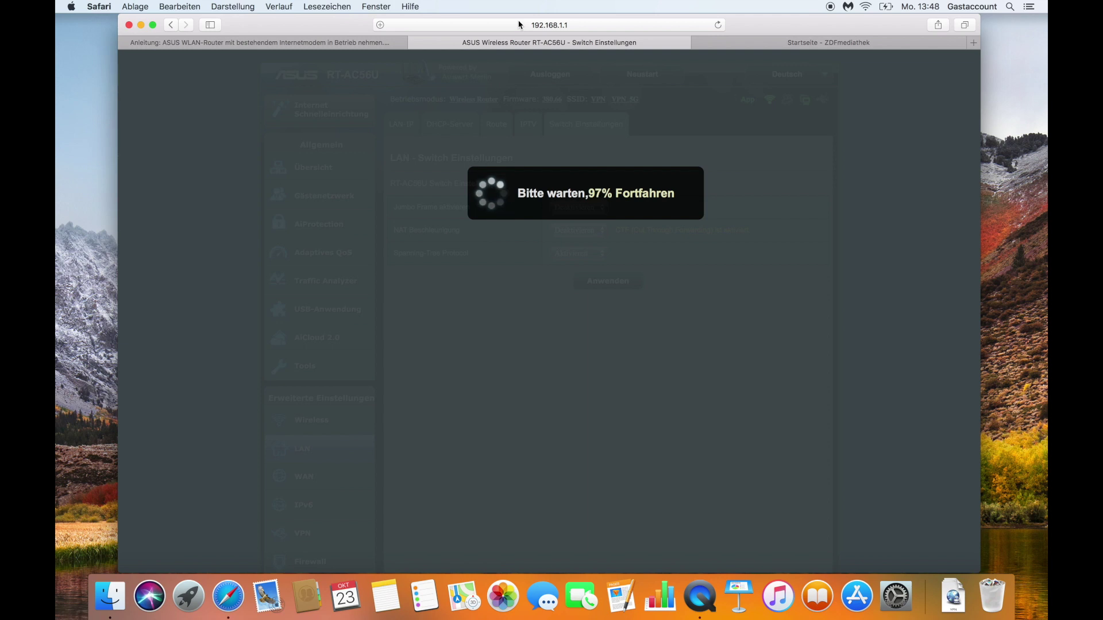
pyautogui.click(866, 8)
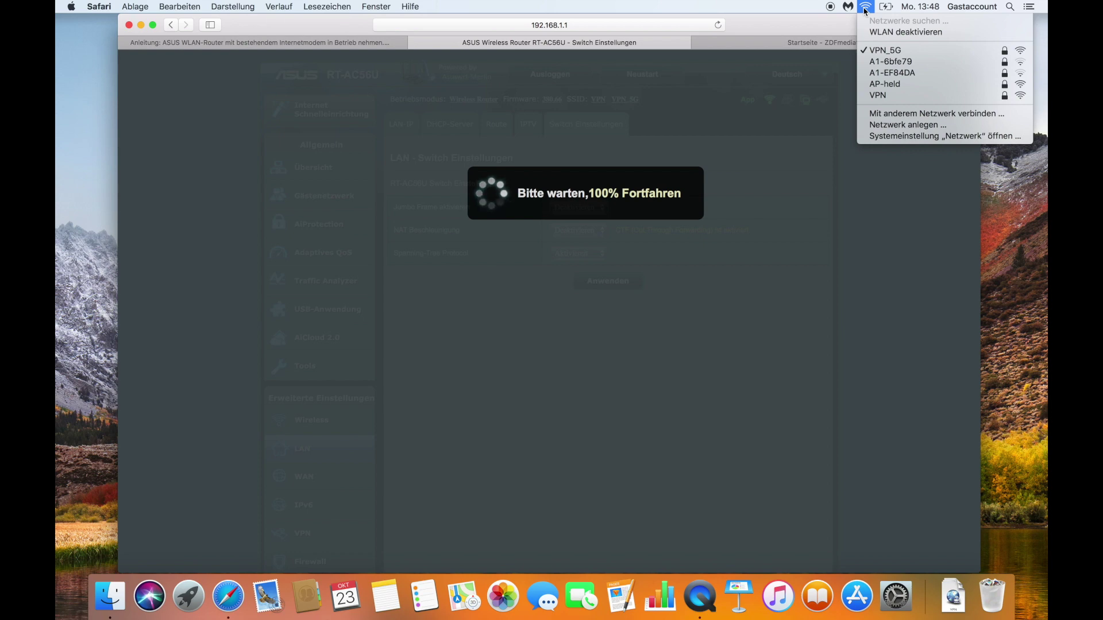
pyautogui.click(760, 10)
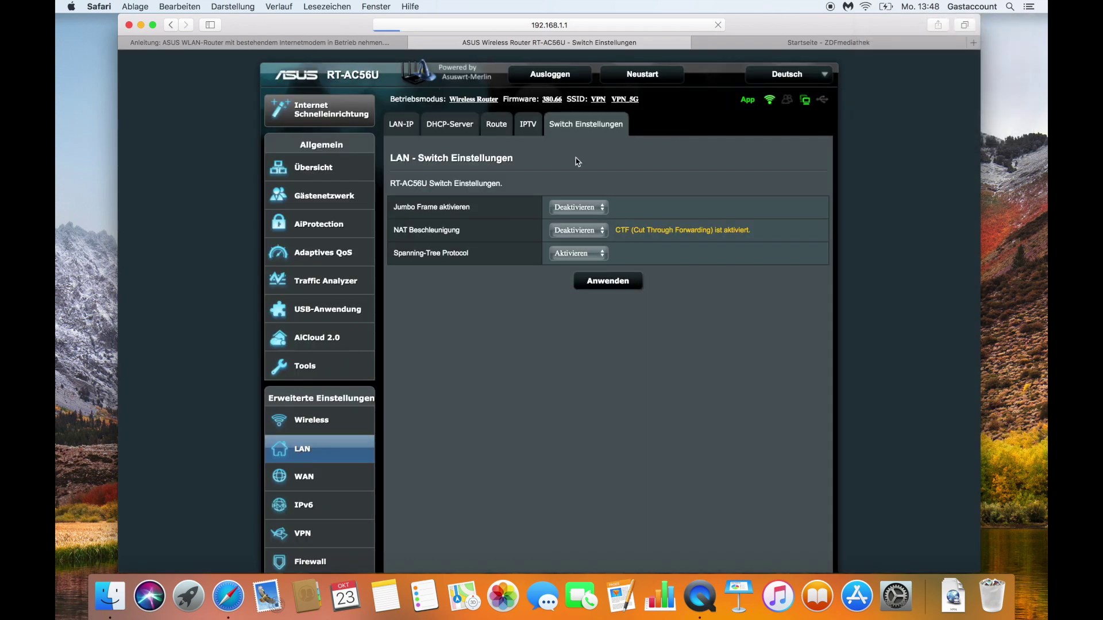
# Step: Sign back in as 'admin' and verify NAT Beschleunigung reads Deaktivieren
pyautogui.write('admin')
pyautogui.press('Tab')
pyautogui.write('•••••••')
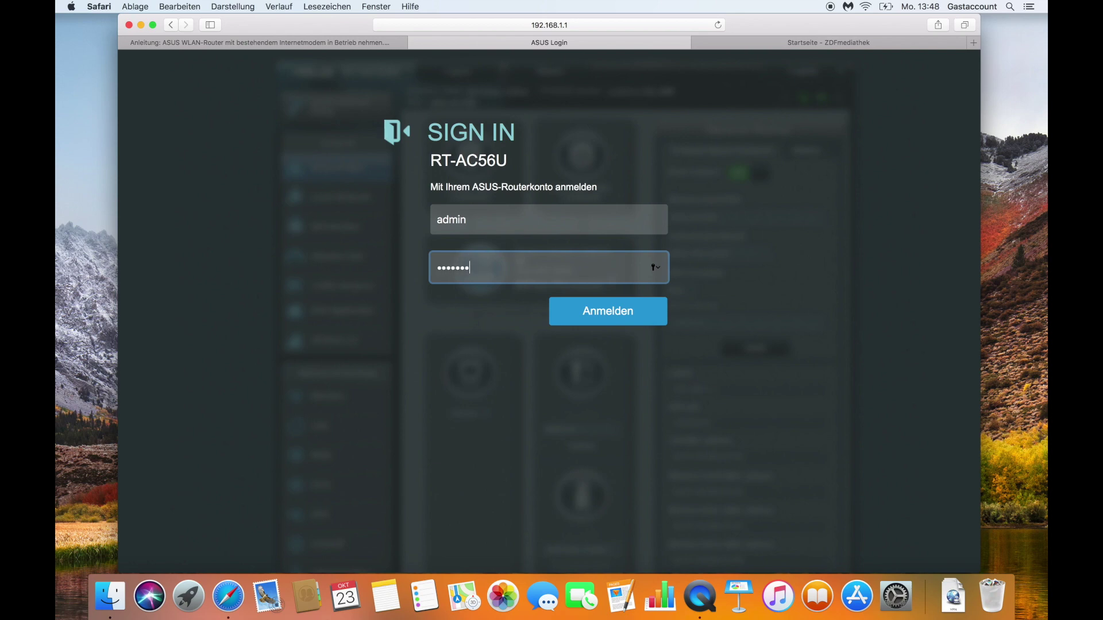
pyautogui.press('Return')
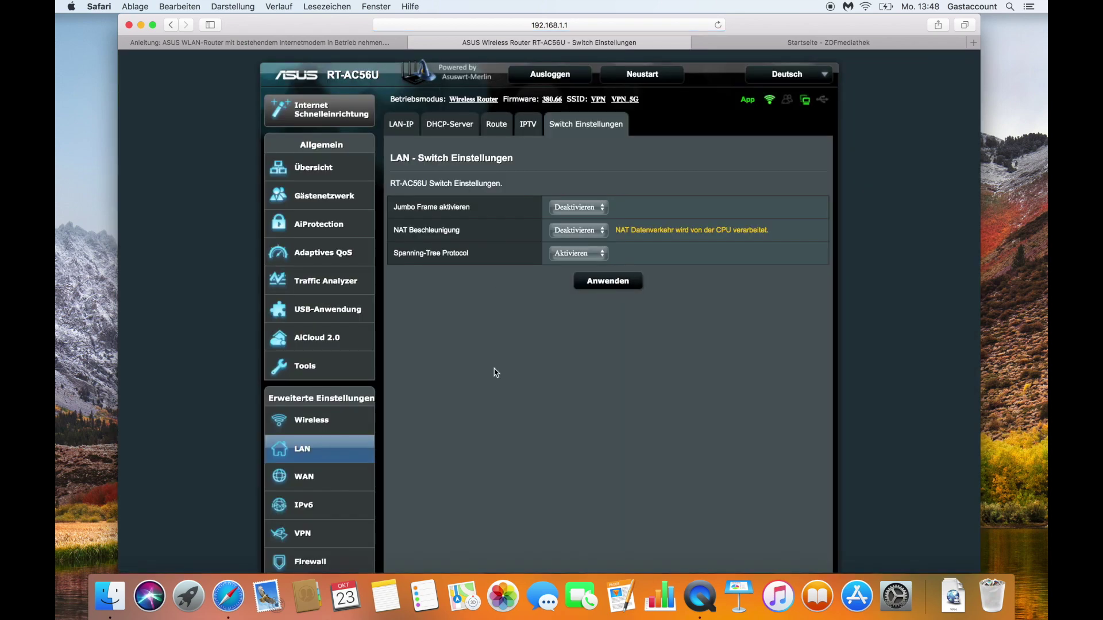
pyautogui.scroll(-2, 494, 372)
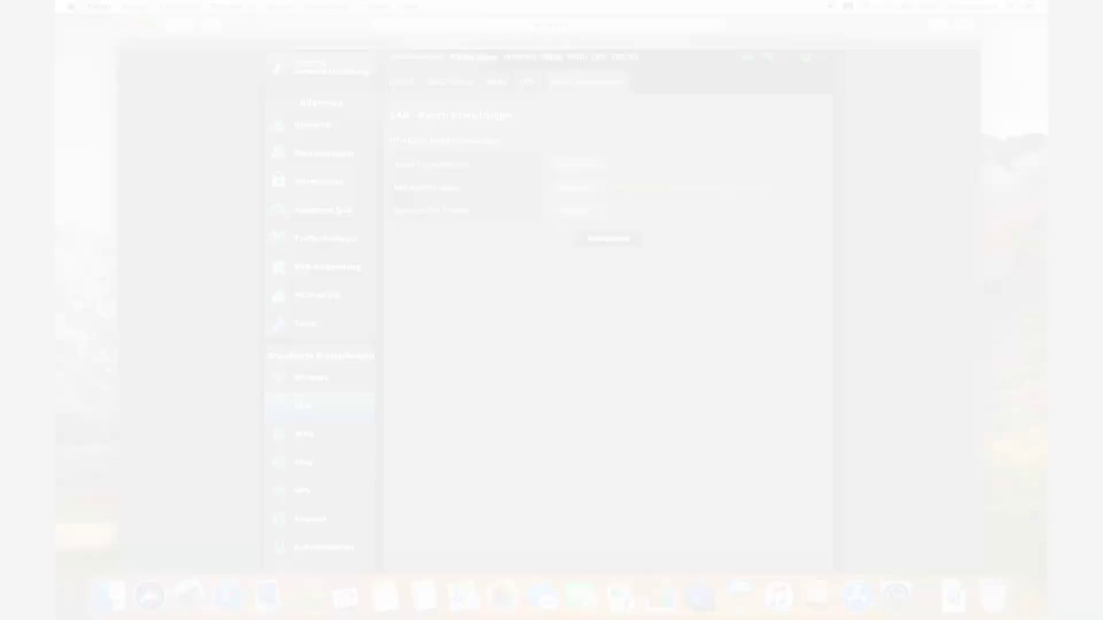